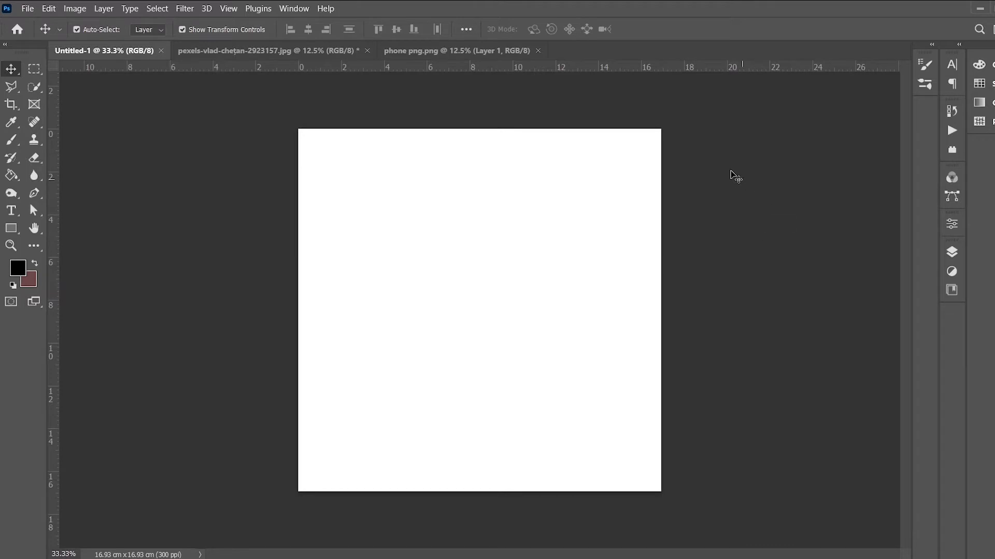
Copy the phone image into the Untitled-1 document and scale it down to fit centred on the white canvas
{"action": "left_click", "coordinate": [444, 50]}
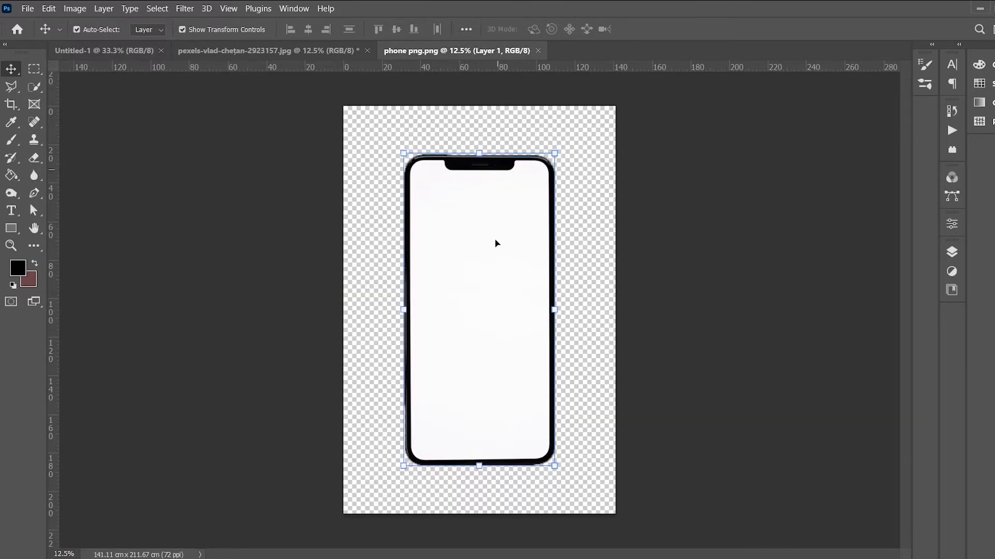
{"action": "left_click_drag", "start_coordinate": [482, 240], "coordinate": [446, 313]}
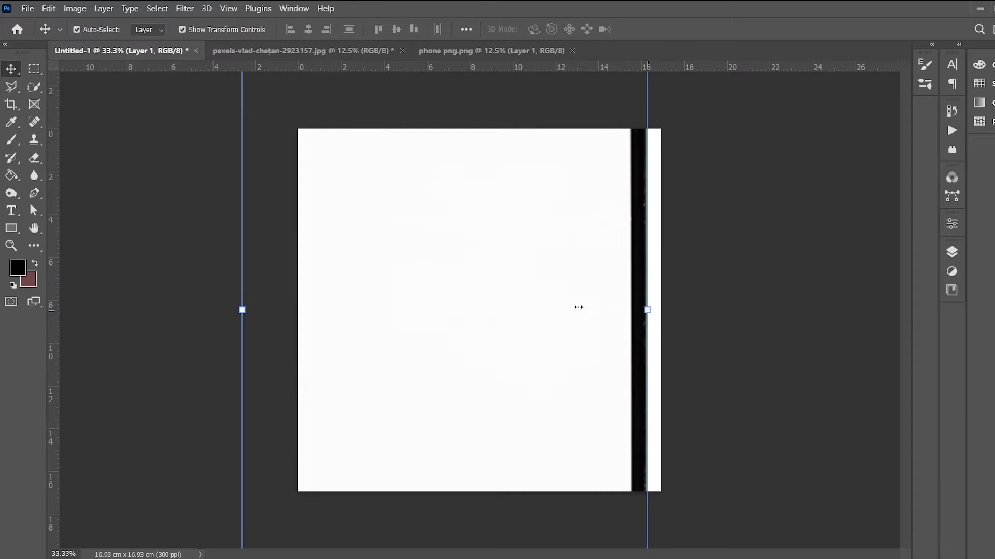
{"action": "left_click_drag", "start_coordinate": [578, 307], "coordinate": [523, 320]}
{"action": "key", "text": "Return"}
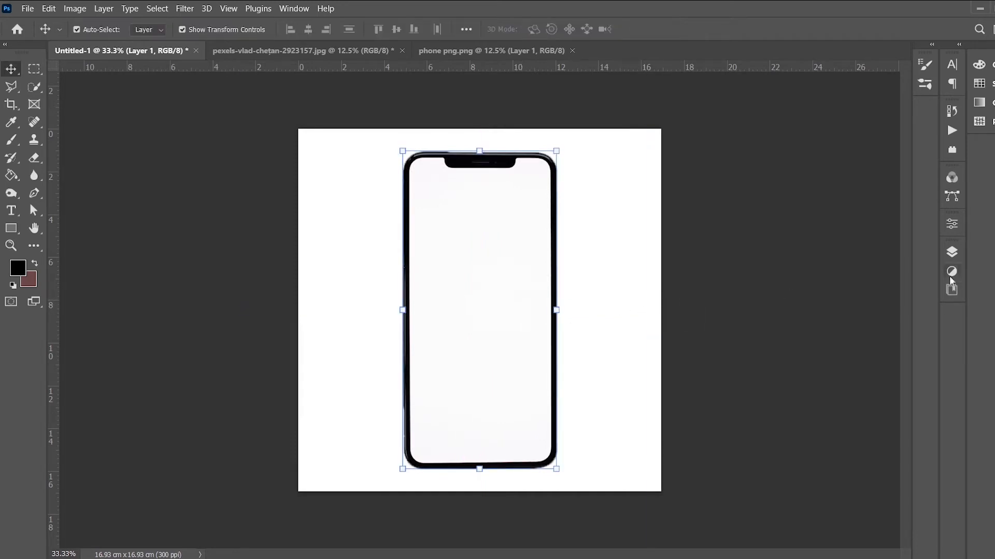
{"action": "left_click", "coordinate": [951, 257]}
{"action": "left_click", "coordinate": [833, 435]}
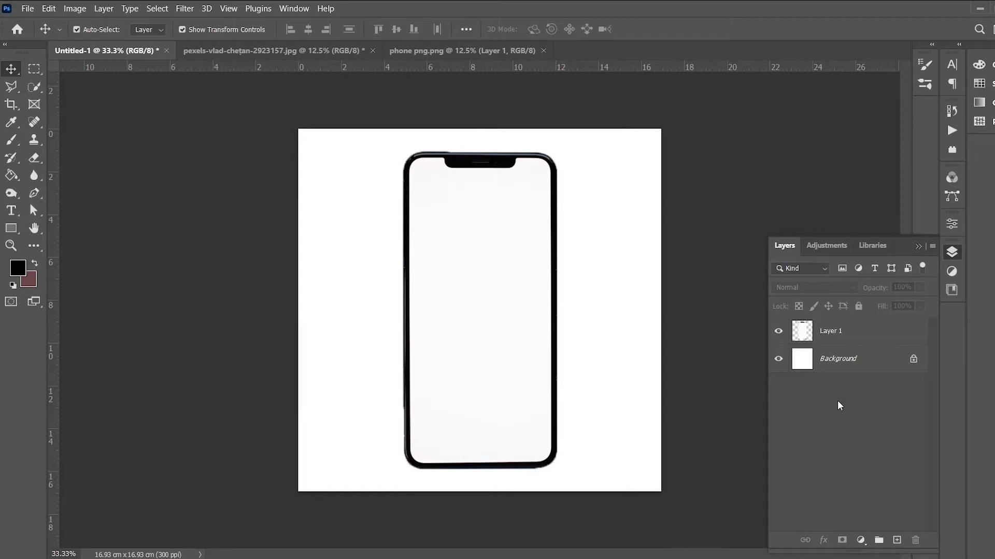
Copy the entire jumping-man photo from the pexels document into Untitled-1 as a new layer above the phone
{"action": "left_click", "coordinate": [306, 50]}
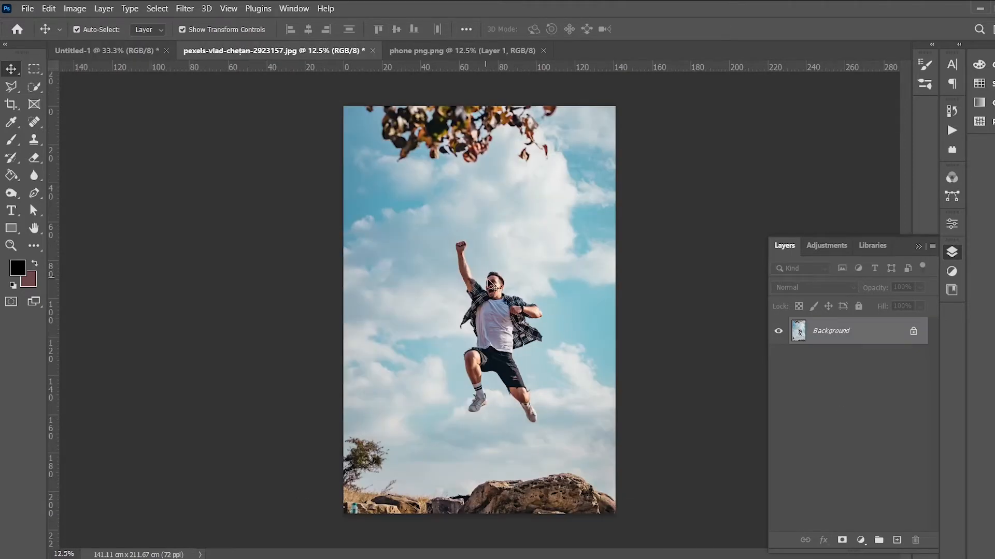
{"action": "key", "text": "m"}
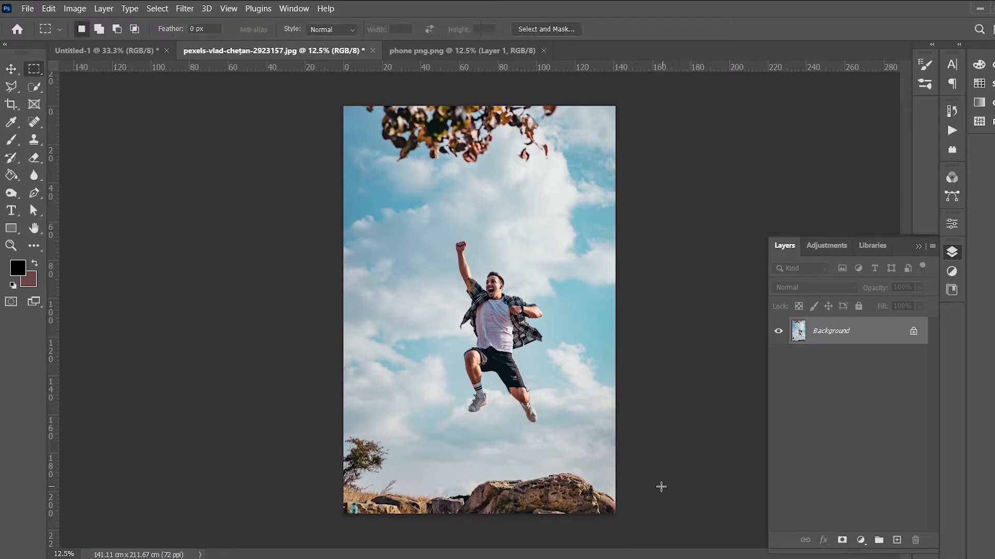
{"action": "left_click_drag", "start_coordinate": [626, 508], "coordinate": [127, 117]}
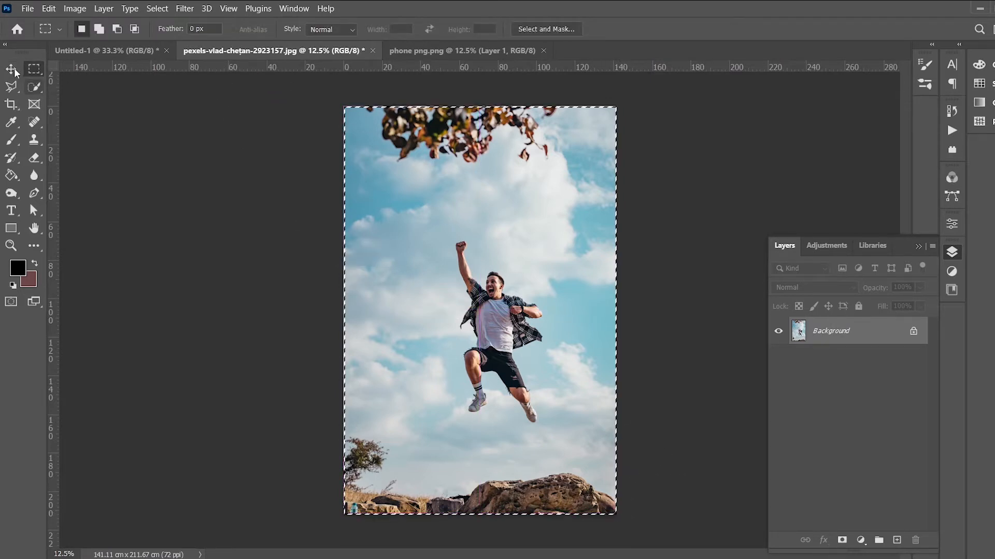
{"action": "key", "text": "v"}
{"action": "left_click", "coordinate": [93, 50]}
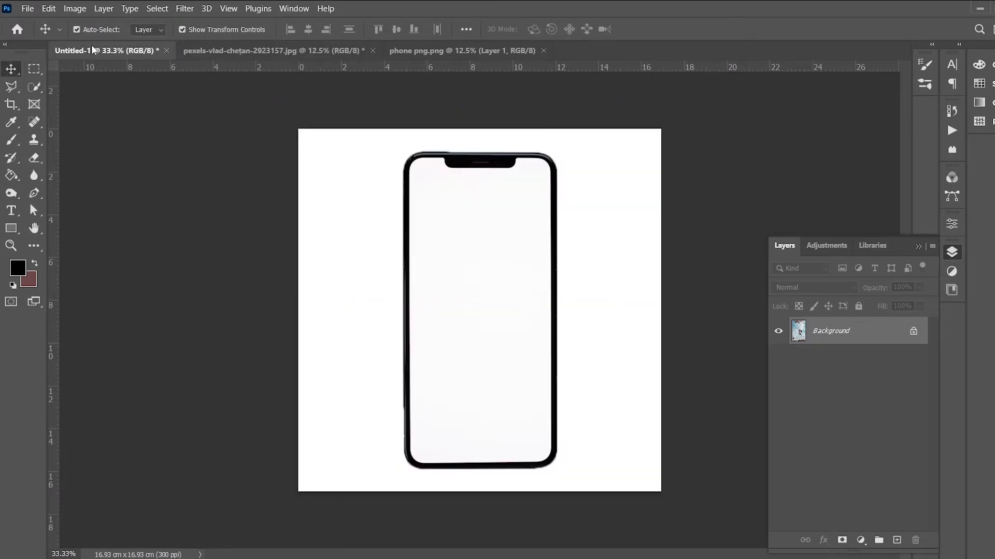
{"action": "key", "text": "ctrl+v"}
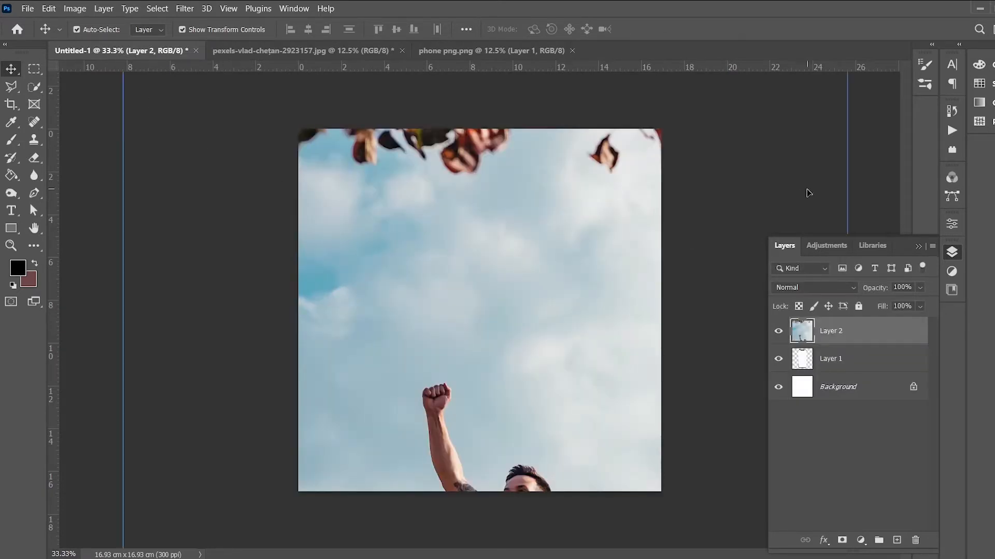
Scale the pasted photo to about 50.75% and position it so the whole jumping man fits on the canvas
{"action": "left_click_drag", "start_coordinate": [855, 190], "coordinate": [392, 365]}
{"action": "left_click_drag", "start_coordinate": [365, 417], "coordinate": [580, 171]}
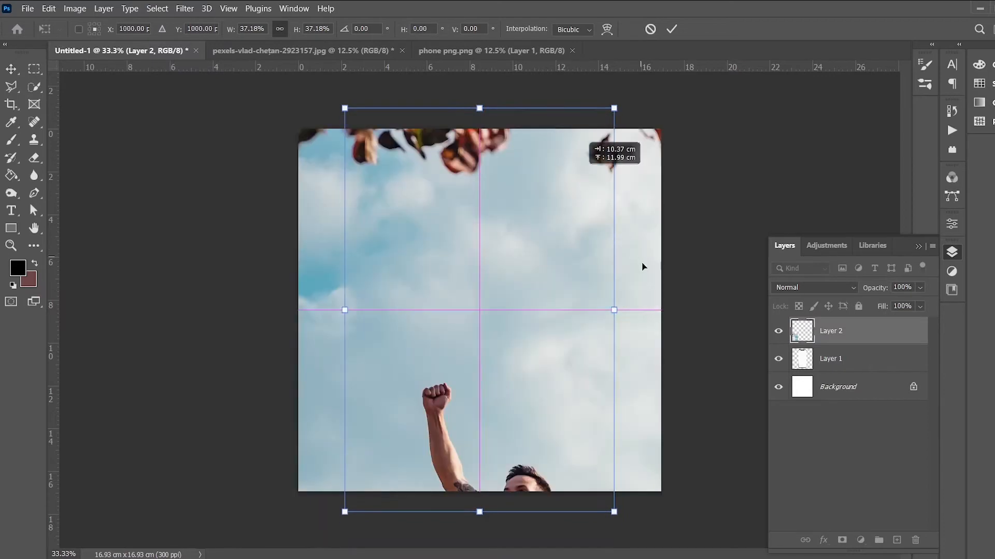
{"action": "left_click_drag", "start_coordinate": [615, 310], "coordinate": [711, 308]}
{"action": "left_click_drag", "start_coordinate": [609, 332], "coordinate": [563, 314]}
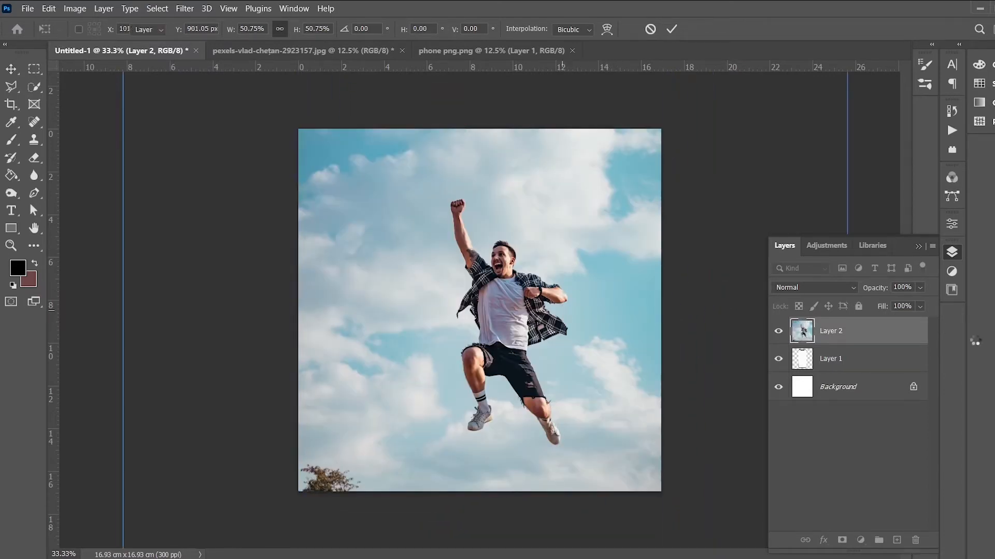
{"action": "key", "text": "Return"}
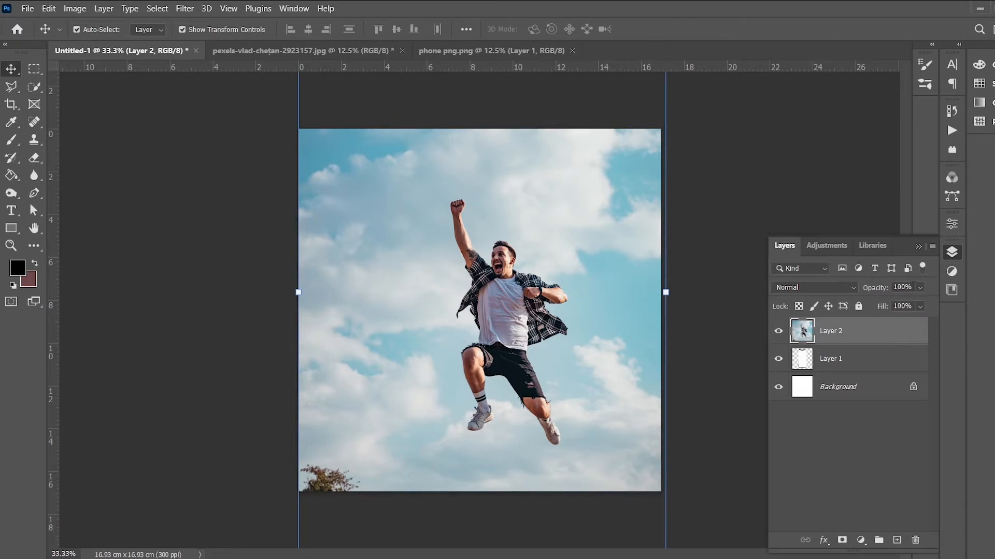
Lower the photo layer's opacity to 52% and move the man over the phone
{"action": "left_click", "coordinate": [920, 288]}
{"action": "mouse_move", "coordinate": [899, 306]}
{"action": "left_mouse_down"}
{"action": "mouse_move", "coordinate": [879, 305]}
{"action": "mouse_move", "coordinate": [900, 310]}
{"action": "left_mouse_up"}
{"action": "left_click_drag", "start_coordinate": [523, 323], "coordinate": [497, 310]}
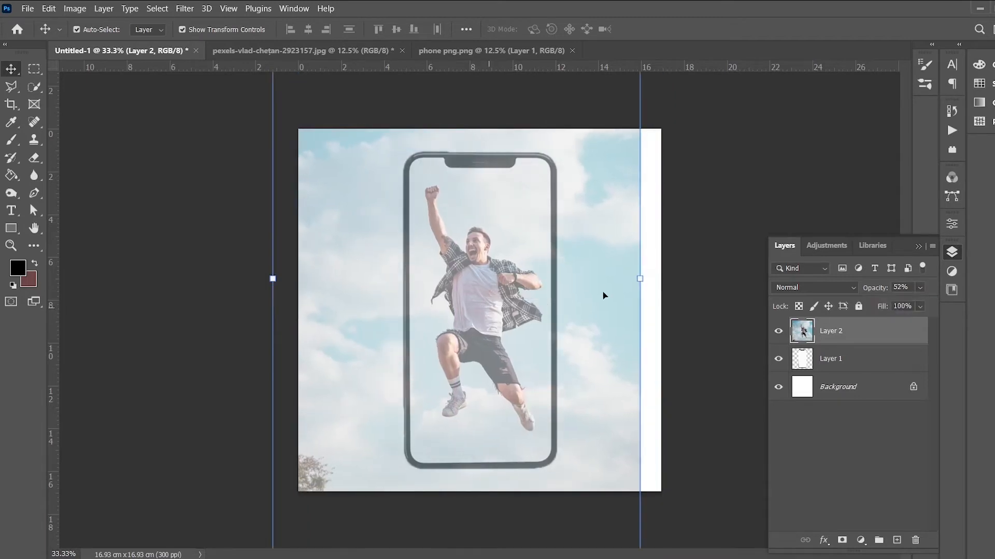
Enlarge the photo to about 133% and position the man within the phone, with his raised fist extending above the frame
{"action": "left_click_drag", "start_coordinate": [640, 280], "coordinate": [713, 282]}
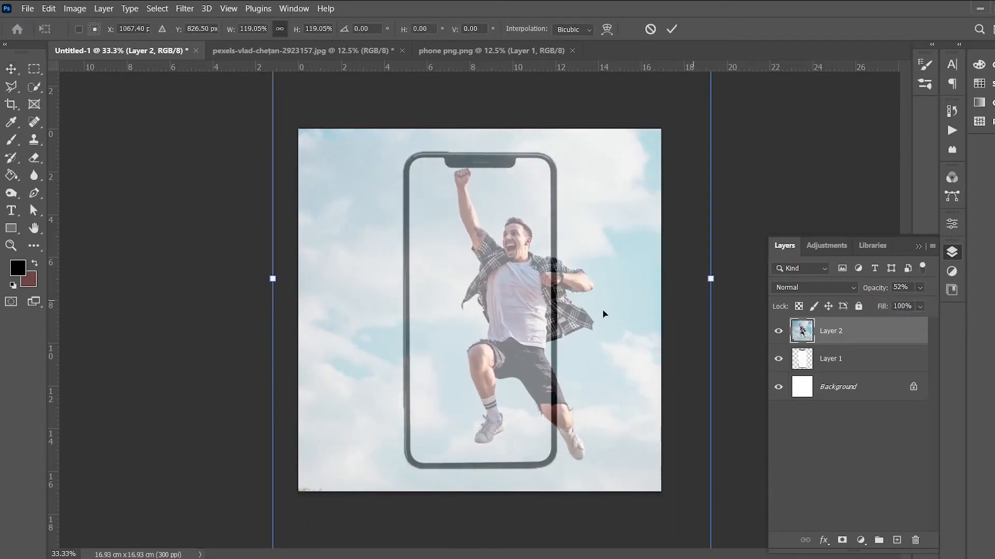
{"action": "left_click_drag", "start_coordinate": [513, 315], "coordinate": [453, 319]}
{"action": "left_click_drag", "start_coordinate": [652, 278], "coordinate": [684, 279]}
{"action": "left_click_drag", "start_coordinate": [529, 307], "coordinate": [533, 314]}
{"action": "left_click_drag", "start_coordinate": [686, 285], "coordinate": [699, 285]}
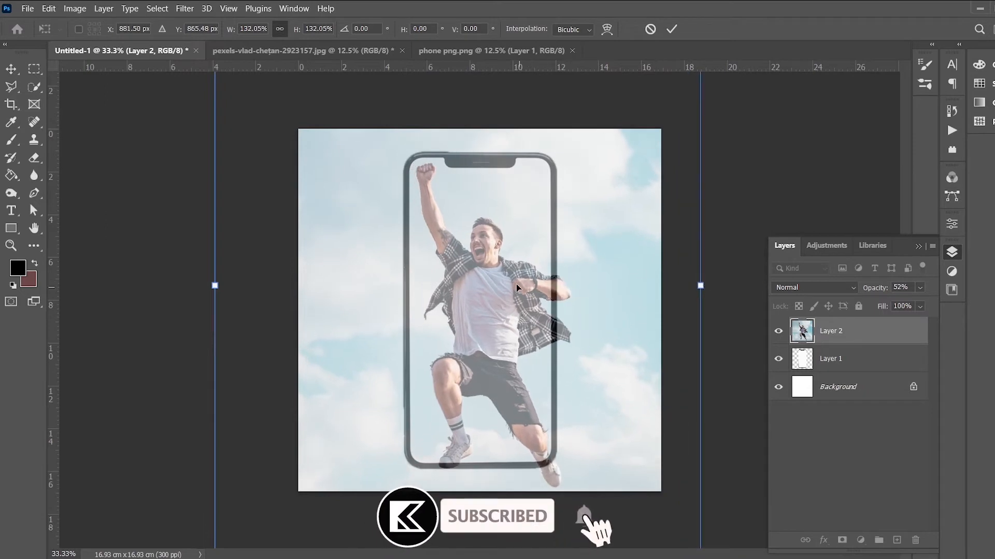
{"action": "left_click_drag", "start_coordinate": [516, 284], "coordinate": [506, 262]}
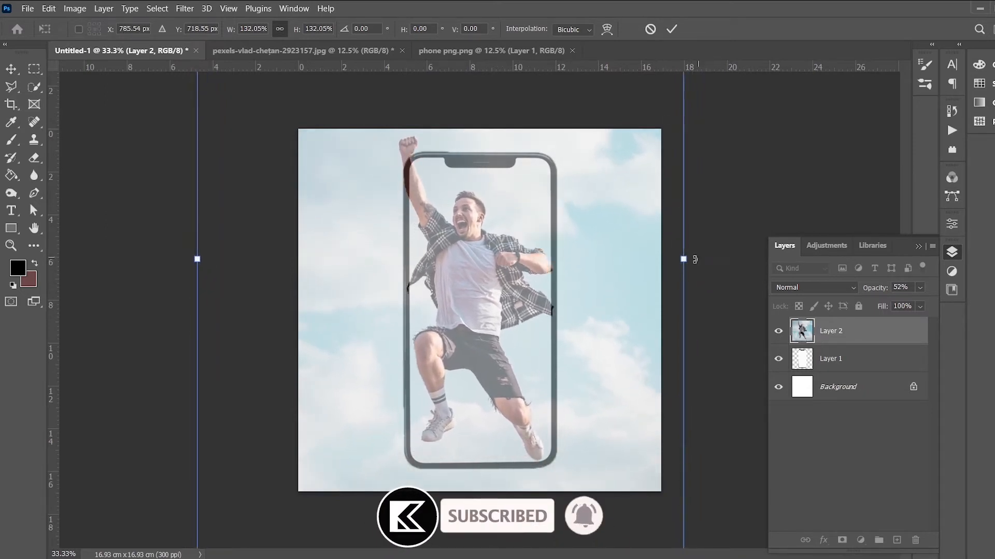
{"action": "left_click_drag", "start_coordinate": [688, 259], "coordinate": [696, 259]}
{"action": "left_click_drag", "start_coordinate": [510, 277], "coordinate": [505, 266]}
{"action": "left_click_drag", "start_coordinate": [691, 250], "coordinate": [666, 249]}
{"action": "left_click_drag", "start_coordinate": [481, 247], "coordinate": [486, 259]}
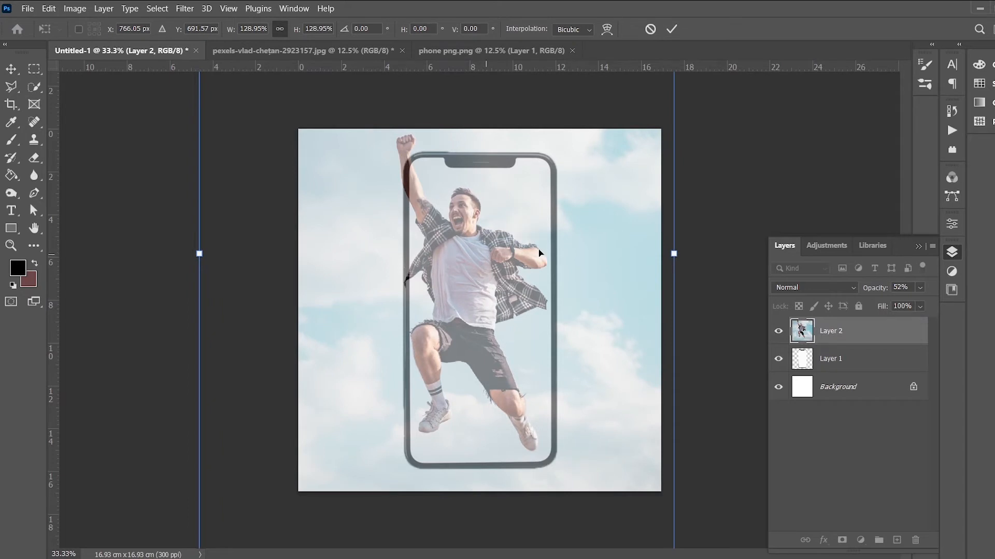
{"action": "left_click_drag", "start_coordinate": [674, 254], "coordinate": [690, 254]}
{"action": "left_click_drag", "start_coordinate": [554, 269], "coordinate": [553, 275]}
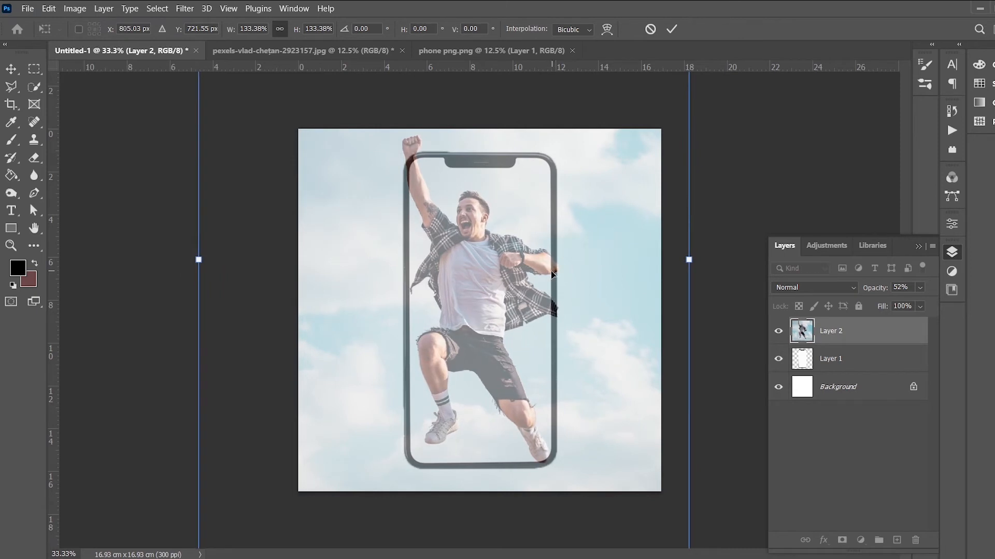
{"action": "key", "text": "Return"}
Restore the photo layer's opacity to 100% and deselect the layer
{"action": "left_click", "coordinate": [921, 288]}
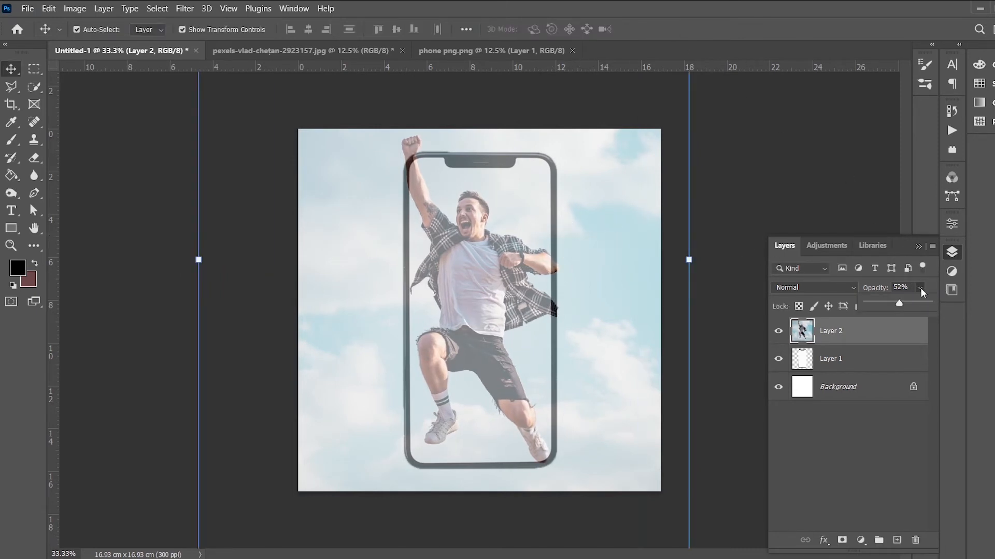
{"action": "left_click_drag", "start_coordinate": [899, 304], "coordinate": [946, 319]}
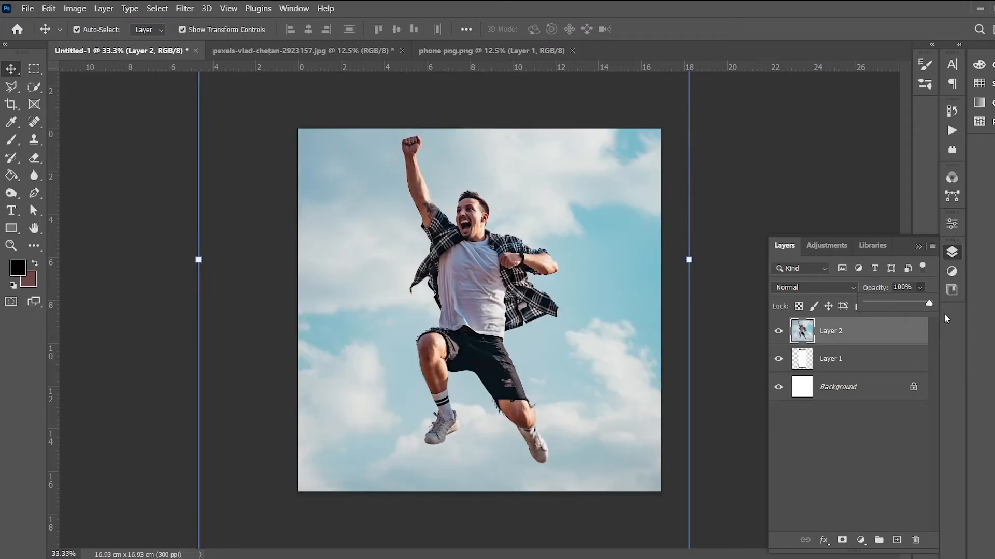
{"action": "left_click", "coordinate": [824, 445]}
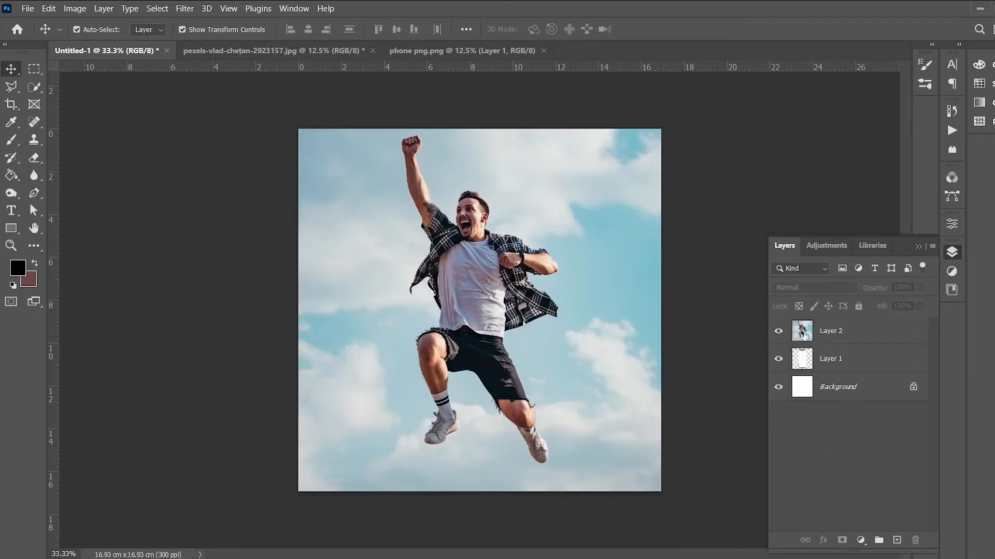
Hide the photo layer, then select the phone's white screen area with Quick Selection and copy it to a new layer
{"action": "left_click", "coordinate": [777, 332]}
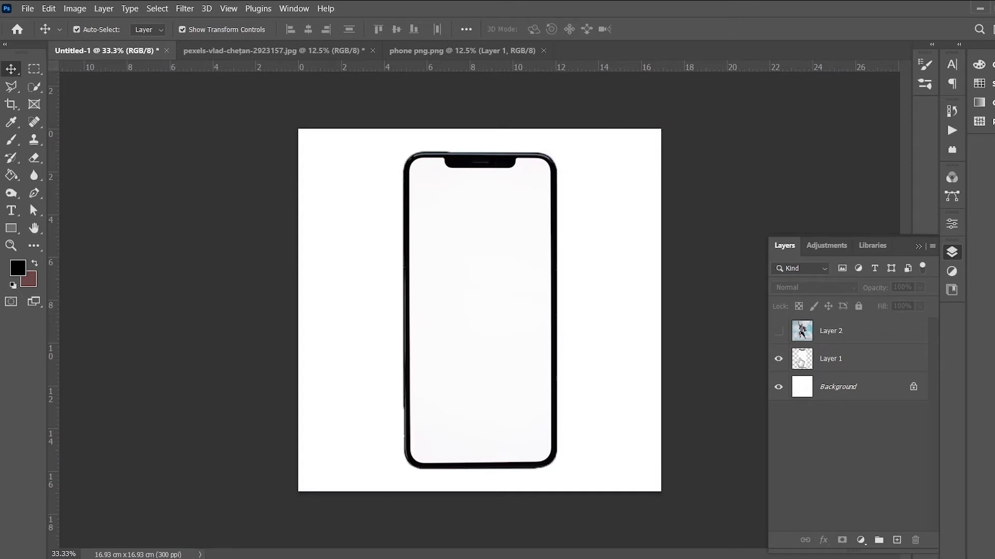
{"action": "left_click", "coordinate": [802, 361]}
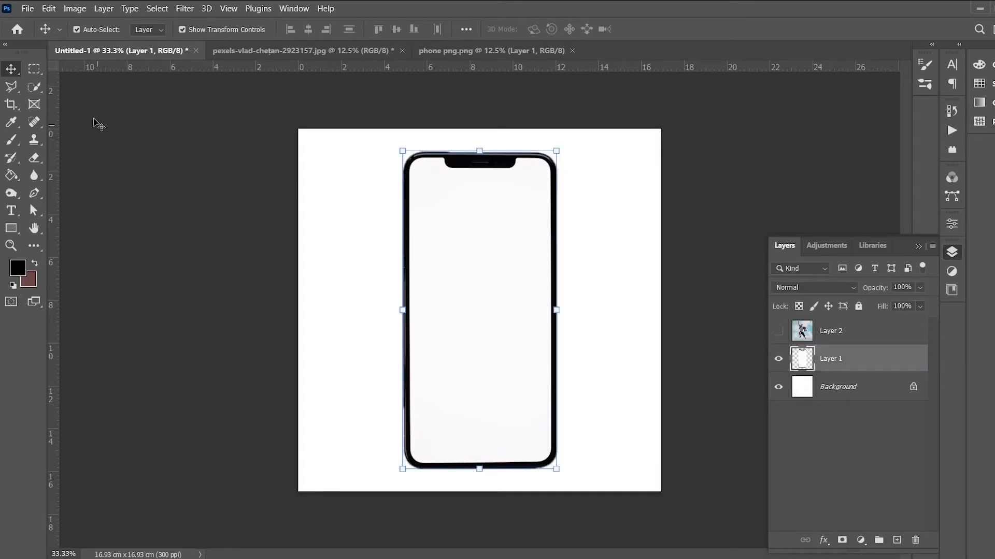
{"action": "left_click", "coordinate": [31, 88]}
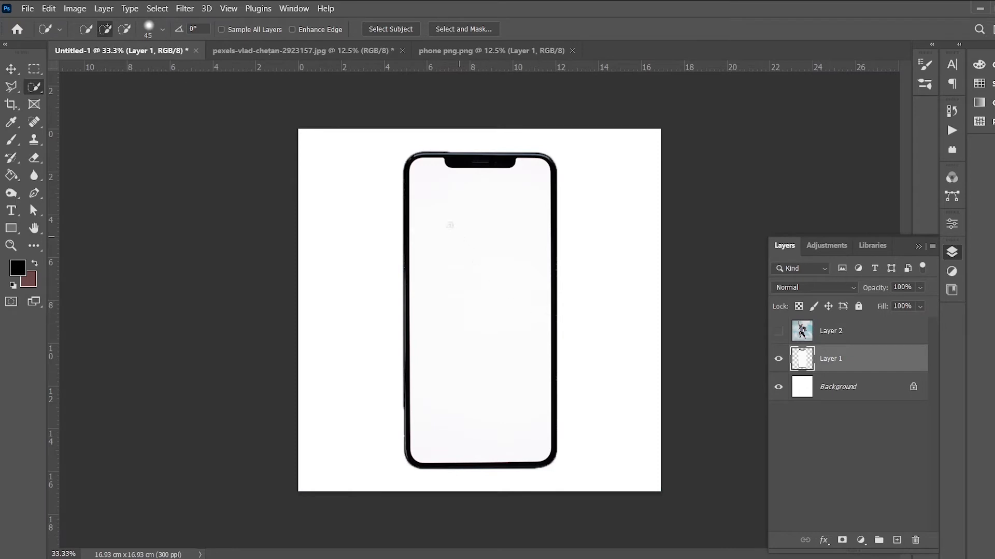
{"action": "mouse_move", "coordinate": [439, 192]}
{"action": "left_mouse_down"}
{"action": "mouse_move", "coordinate": [460, 271]}
{"action": "mouse_move", "coordinate": [502, 356]}
{"action": "left_mouse_up"}
{"action": "key", "text": "ctrl+j"}
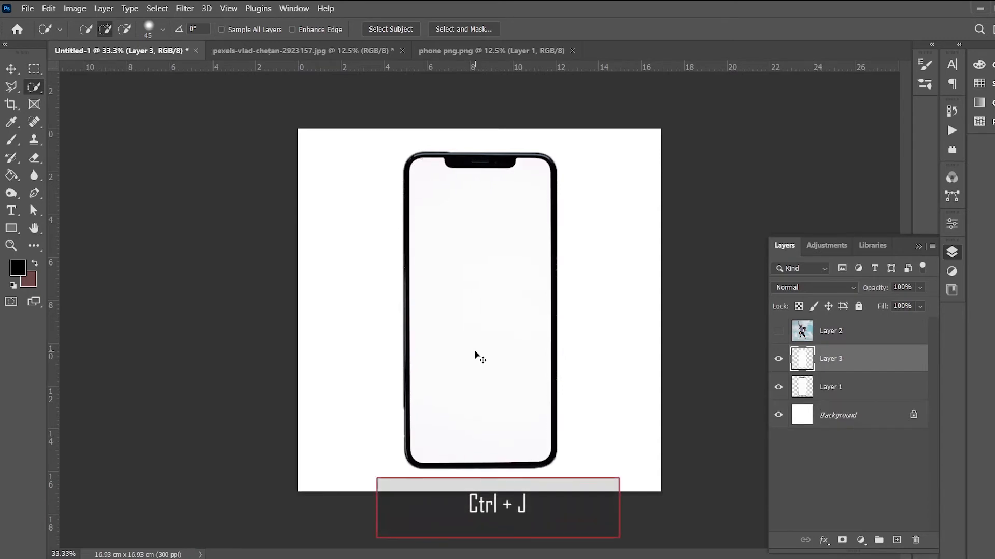
Show the photo layer again and copy the jumping man to a new layer using Select Subject
{"action": "left_click", "coordinate": [778, 334]}
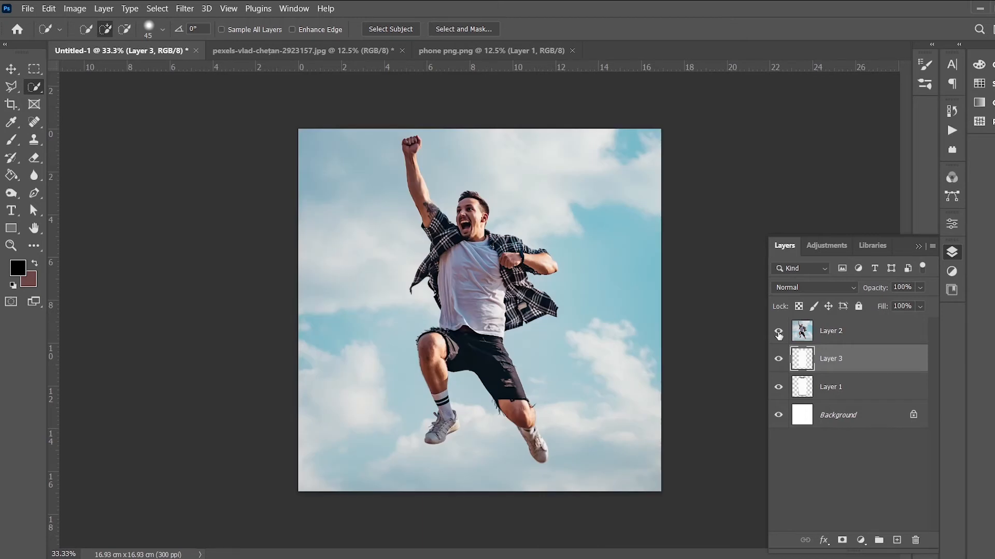
{"action": "left_click", "coordinate": [823, 335]}
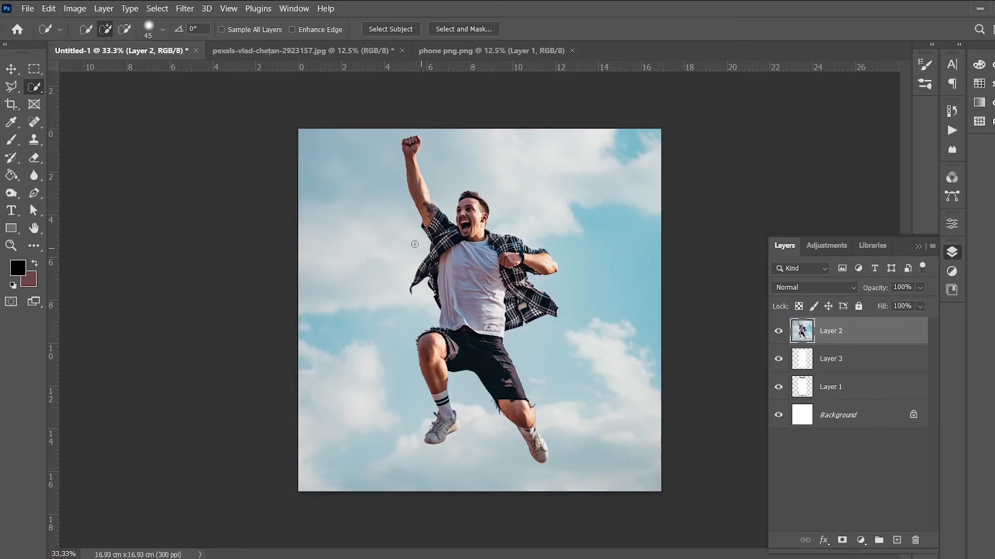
{"action": "left_click", "coordinate": [158, 9]}
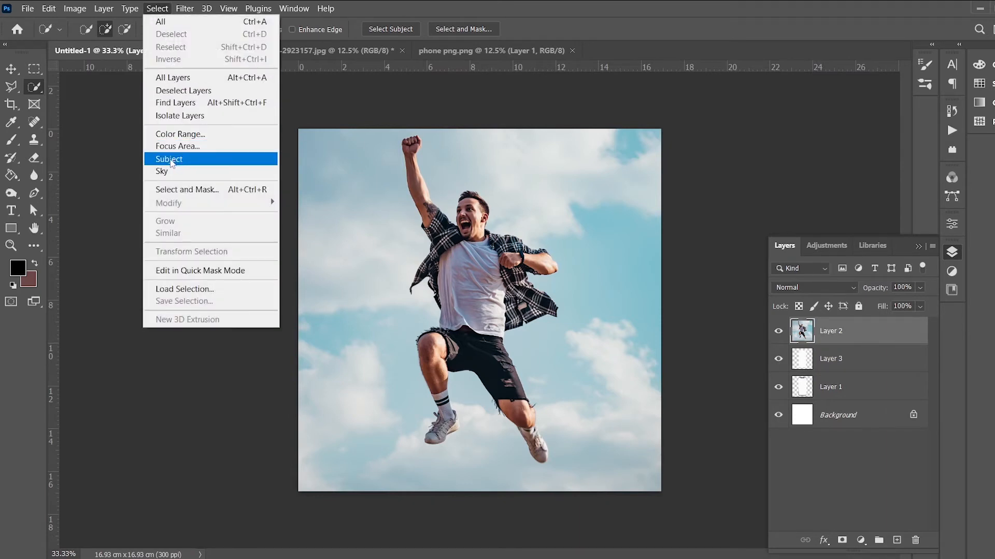
{"action": "left_click", "coordinate": [167, 160]}
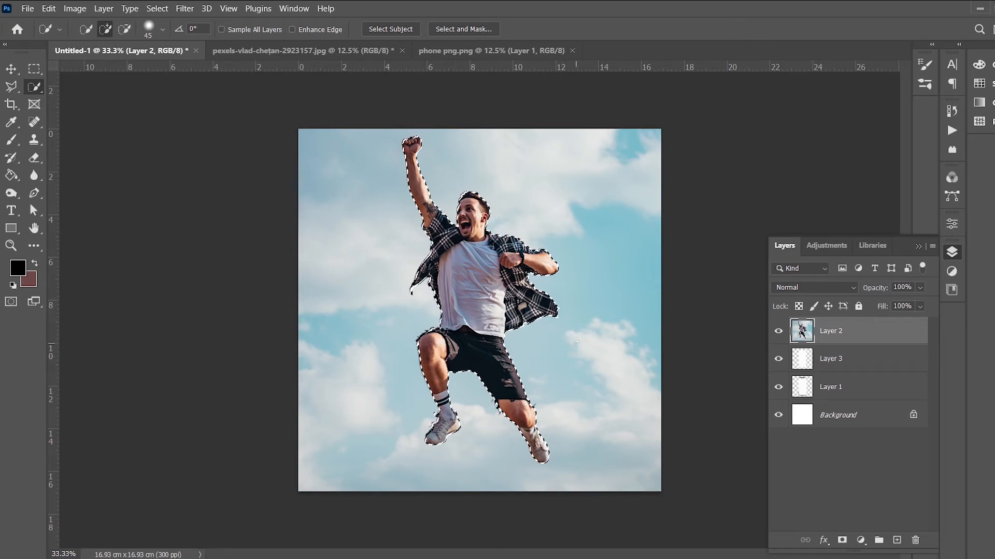
{"action": "key", "text": "ctrl+j"}
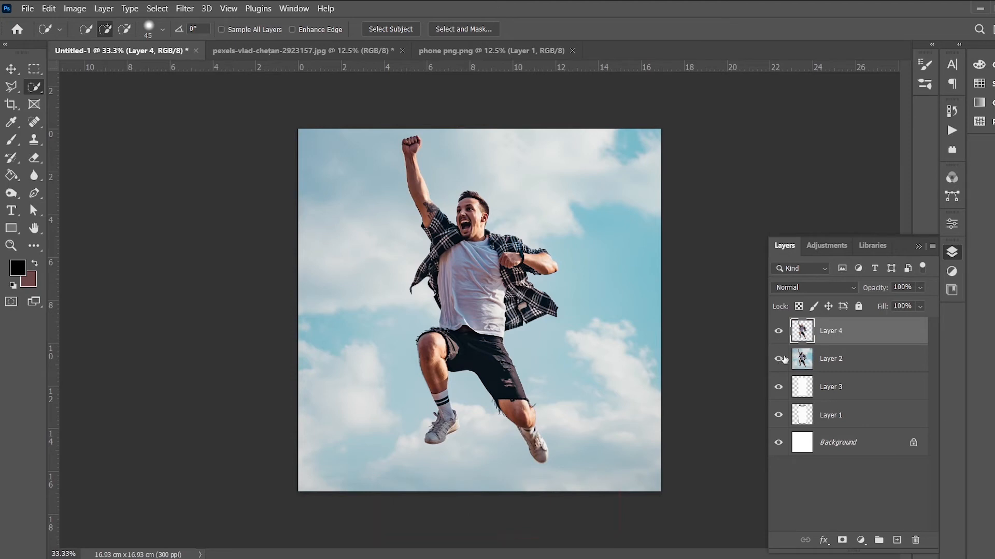
Clip the full photo in Layer 2 to the phone-screen layer beneath it with a clipping mask
{"action": "left_click", "coordinate": [827, 361]}
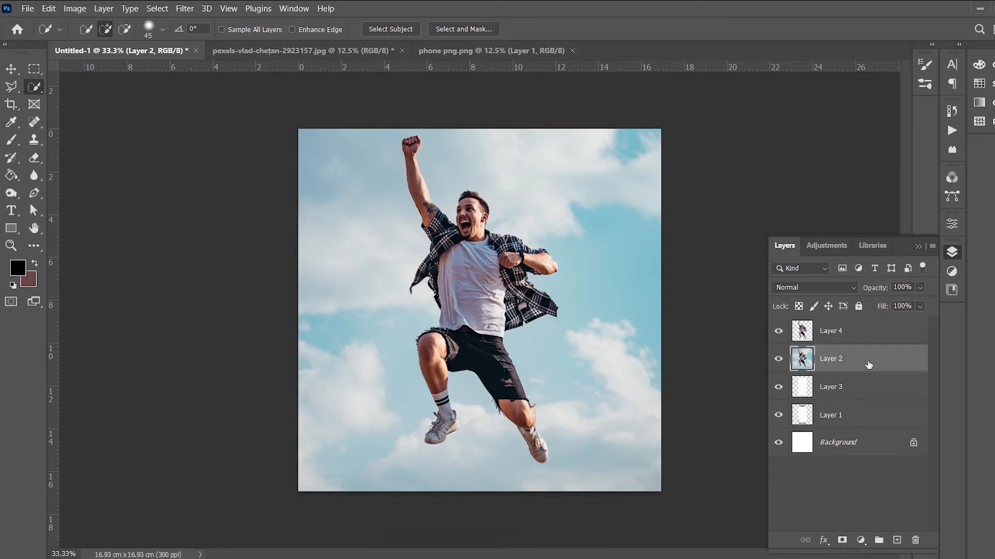
{"action": "right_click", "coordinate": [868, 365]}
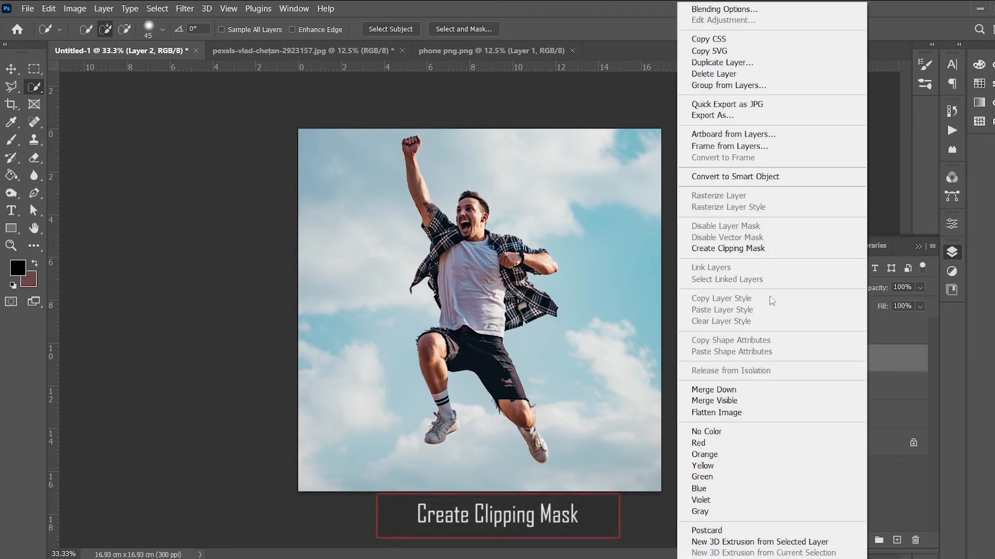
{"action": "left_click", "coordinate": [717, 251]}
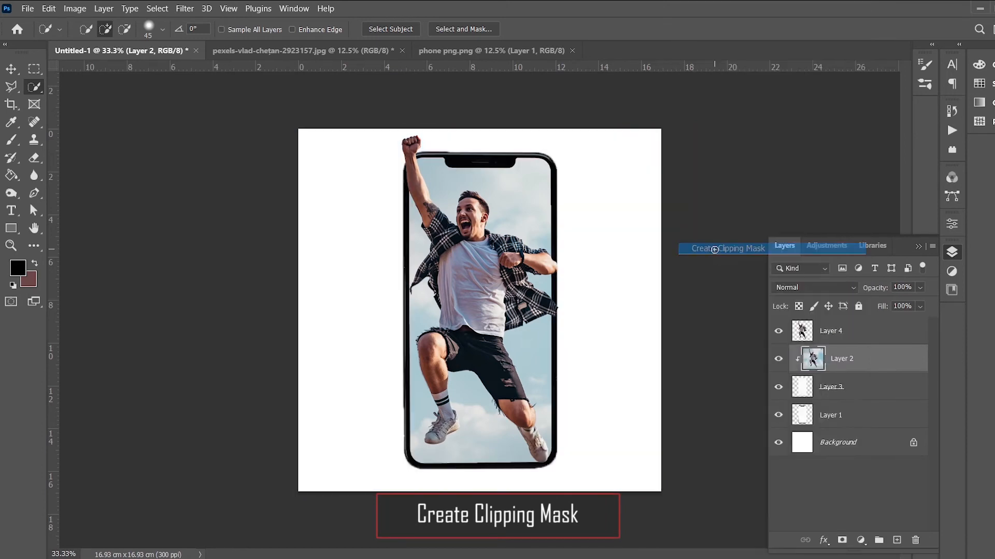
{"action": "left_click", "coordinate": [841, 499]}
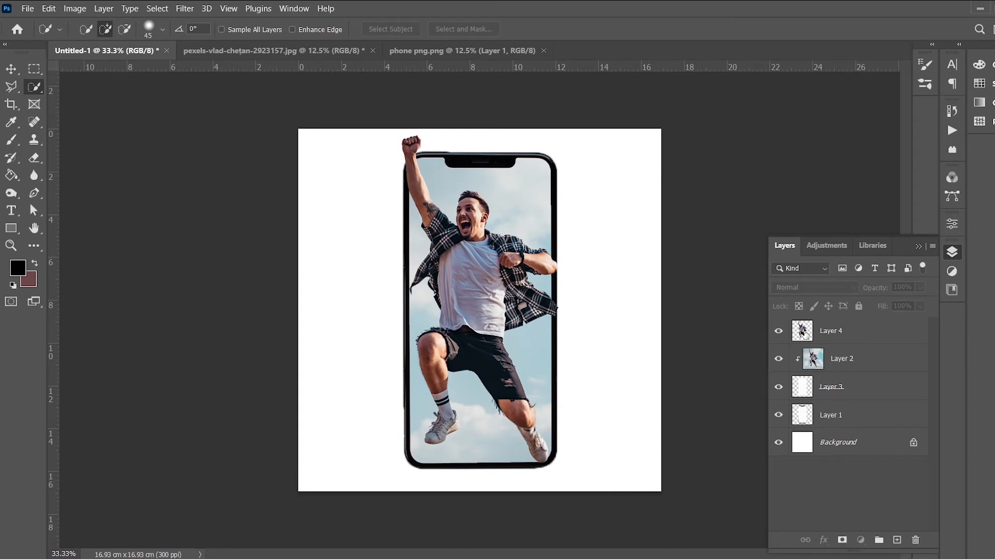
Erase the parts of the Layer 4 cut-out that overlap the phone's right edge, using a 300 px Eraser
{"action": "left_click", "coordinate": [803, 334]}
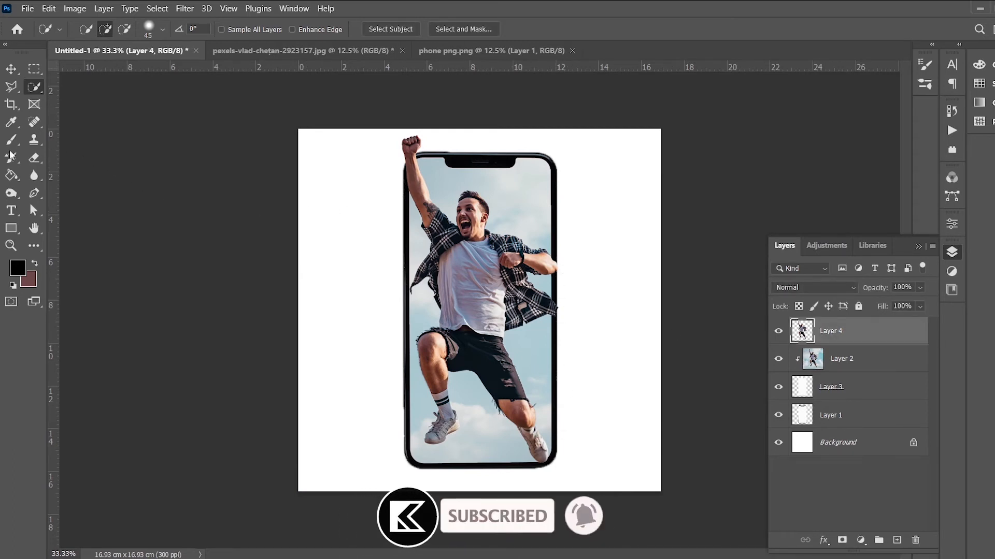
{"action": "left_click", "coordinate": [32, 162]}
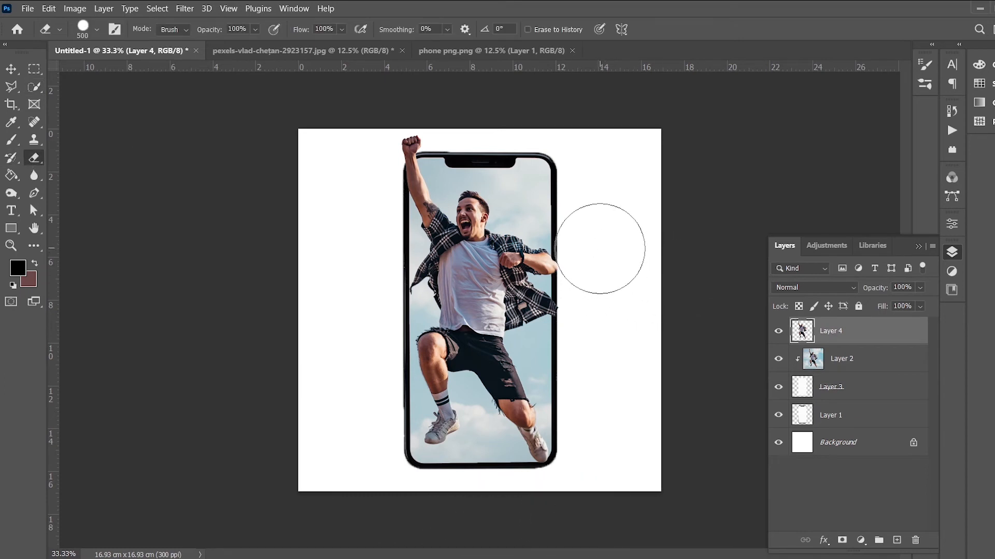
{"action": "key", "text": "bracketleft"}
{"action": "key", "text": "bracketleft"}
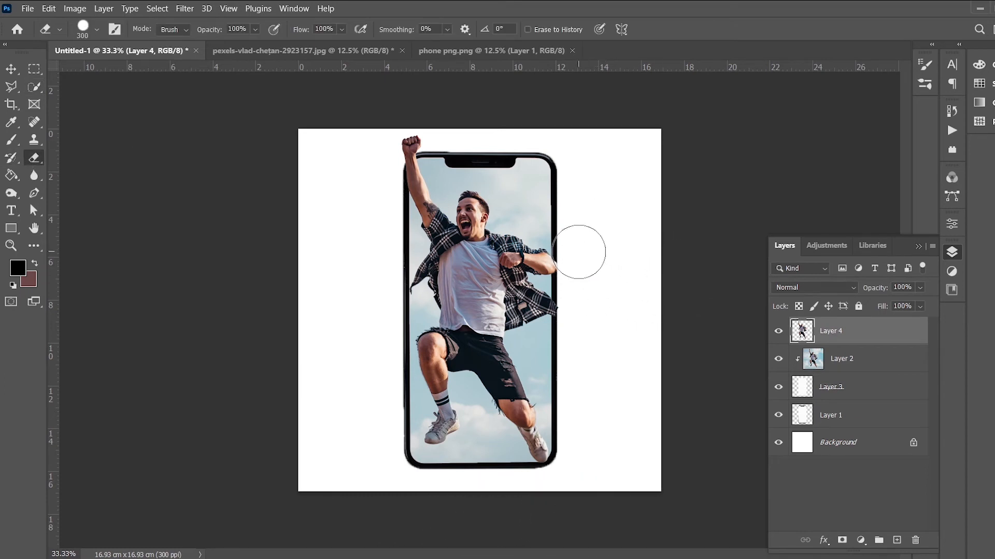
{"action": "left_click_drag", "start_coordinate": [579, 246], "coordinate": [564, 439]}
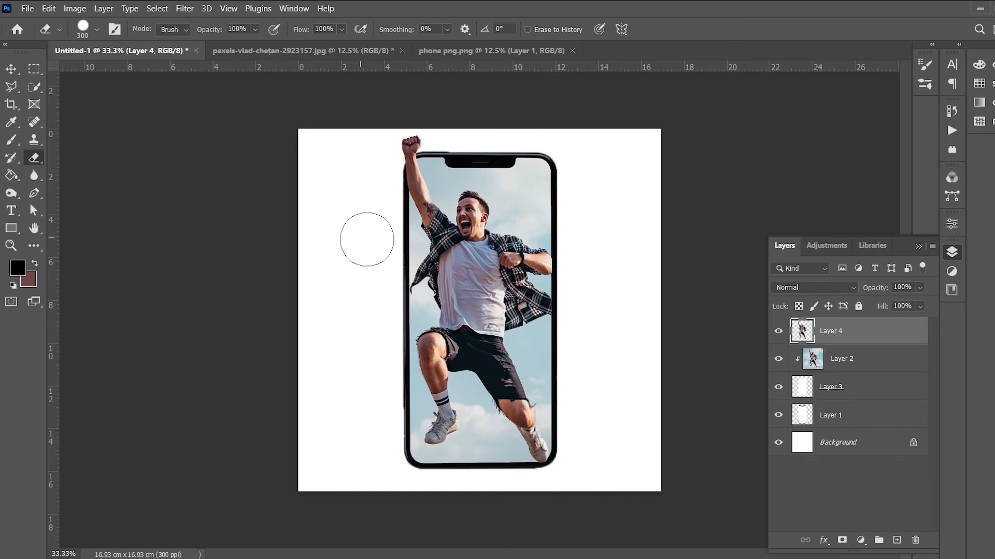
{"action": "left_click", "coordinate": [11, 67]}
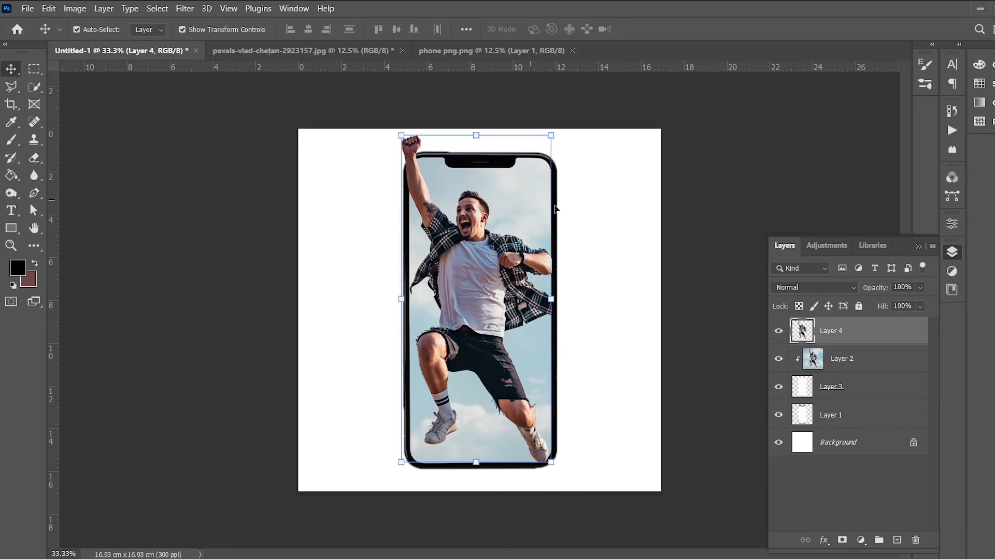
{"action": "left_click", "coordinate": [722, 227]}
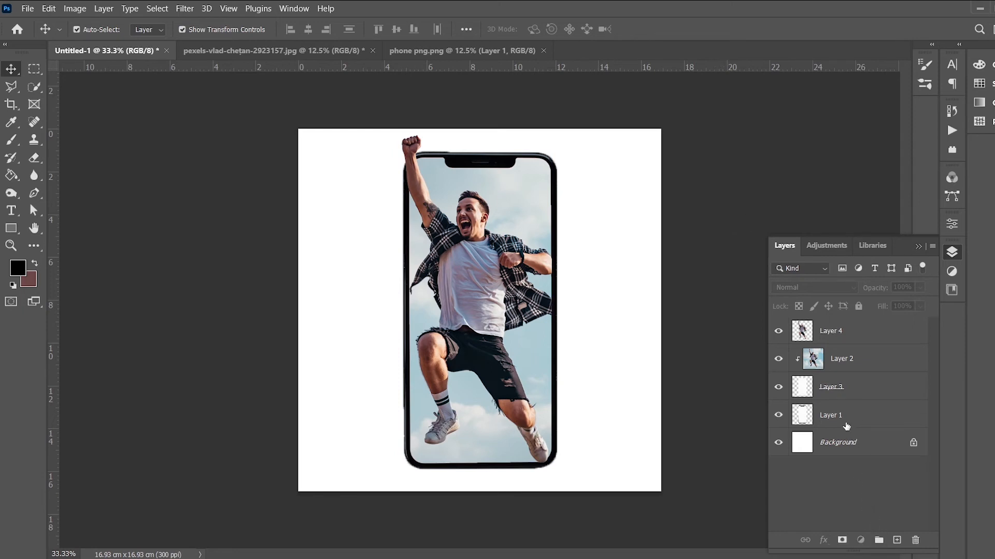
Add a Gradient fill layer directly above the Background layer
{"action": "left_click", "coordinate": [847, 422]}
{"action": "left_click", "coordinate": [848, 505]}
{"action": "left_click", "coordinate": [844, 449]}
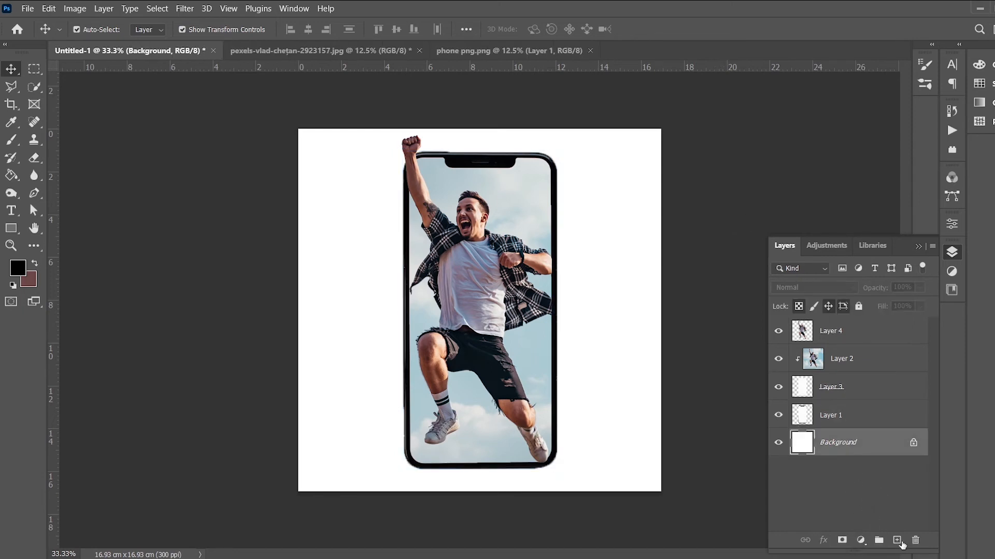
{"action": "left_click", "coordinate": [861, 541]}
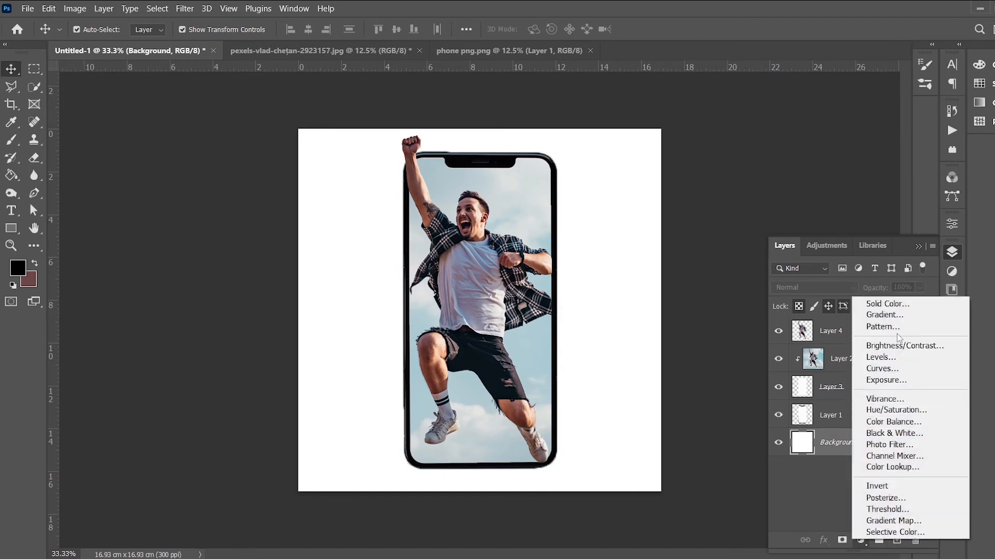
{"action": "left_click", "coordinate": [885, 314]}
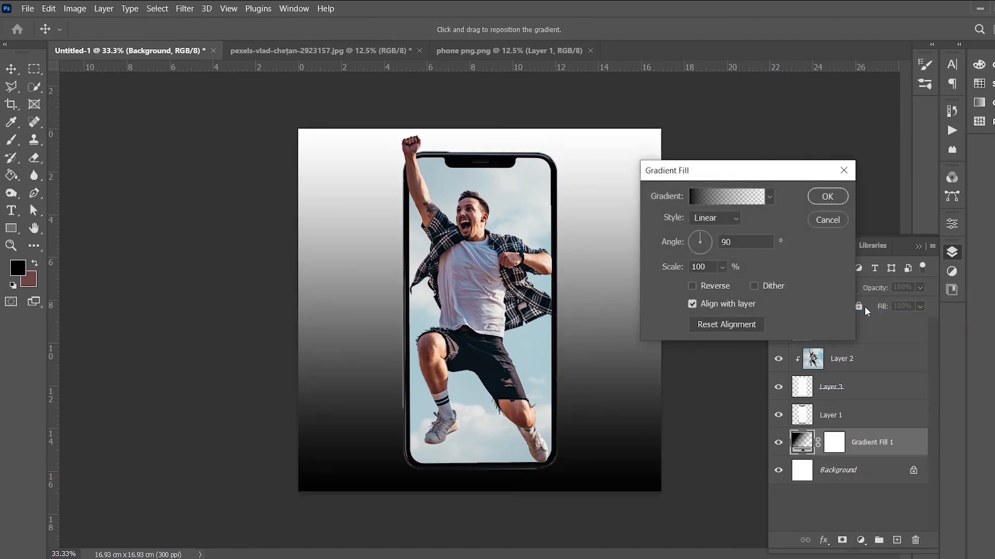
Choose the green-to-blue preset from the Greens group for the gradient fill
{"action": "left_click", "coordinate": [768, 198]}
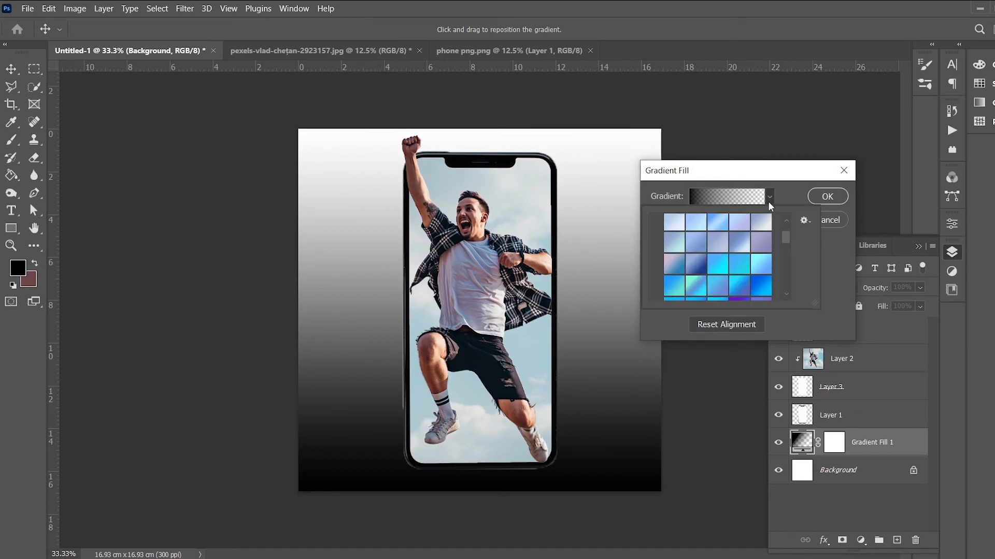
{"action": "scroll", "coordinate": [714, 258], "scroll_direction": "up", "scroll_amount": 1}
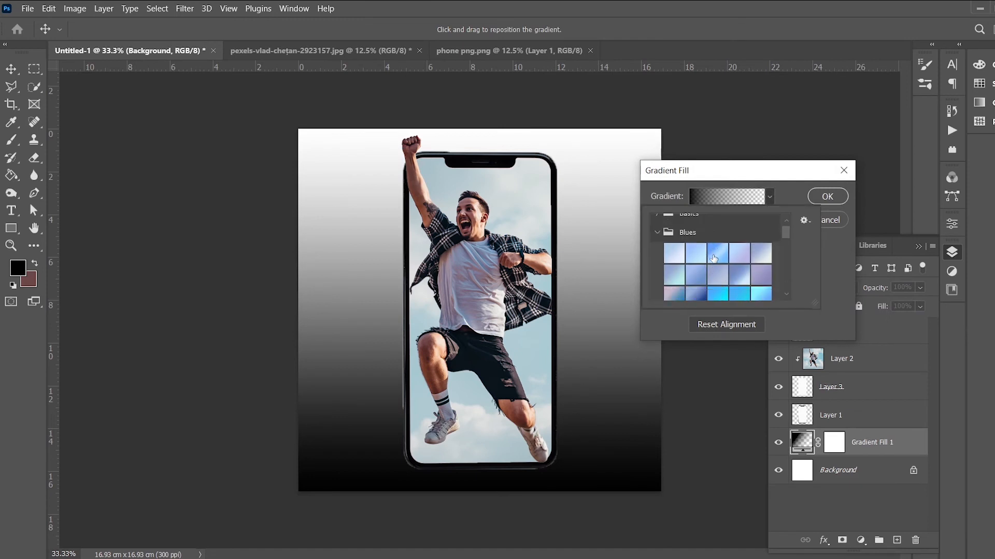
{"action": "left_click", "coordinate": [656, 234]}
{"action": "scroll", "coordinate": [689, 257], "scroll_direction": "down", "scroll_amount": 2}
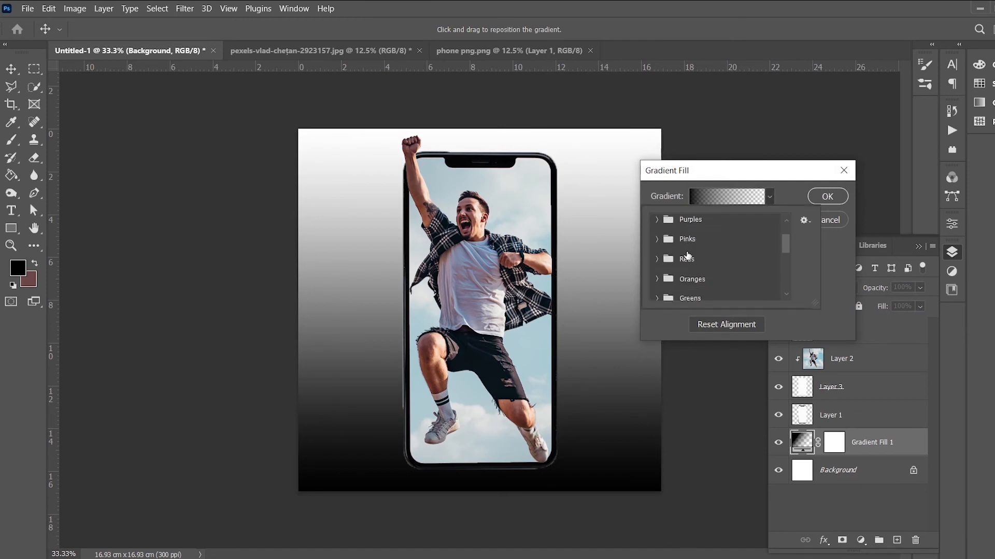
{"action": "left_click", "coordinate": [657, 289]}
{"action": "scroll", "coordinate": [747, 281], "scroll_direction": "down", "scroll_amount": 4}
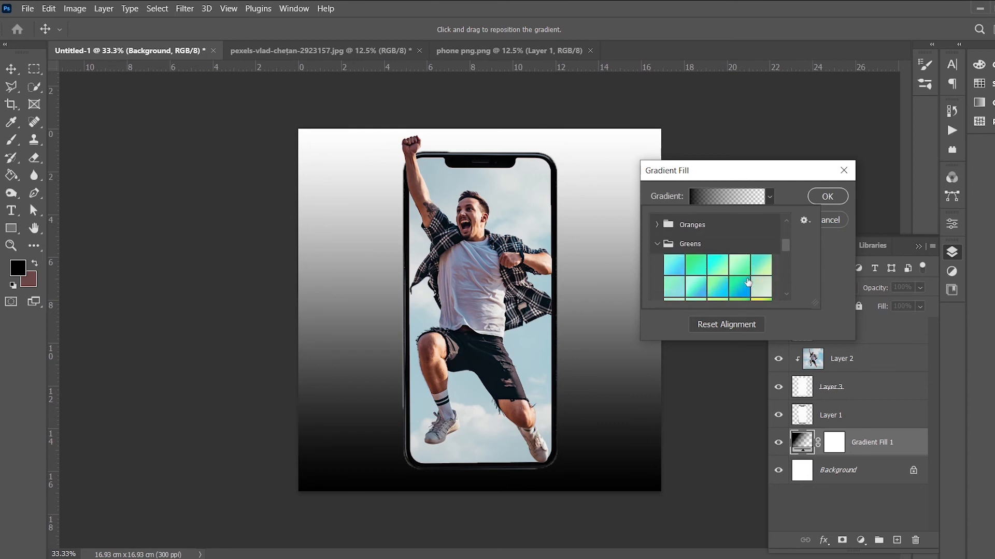
{"action": "scroll", "coordinate": [748, 280], "scroll_direction": "down", "scroll_amount": 2}
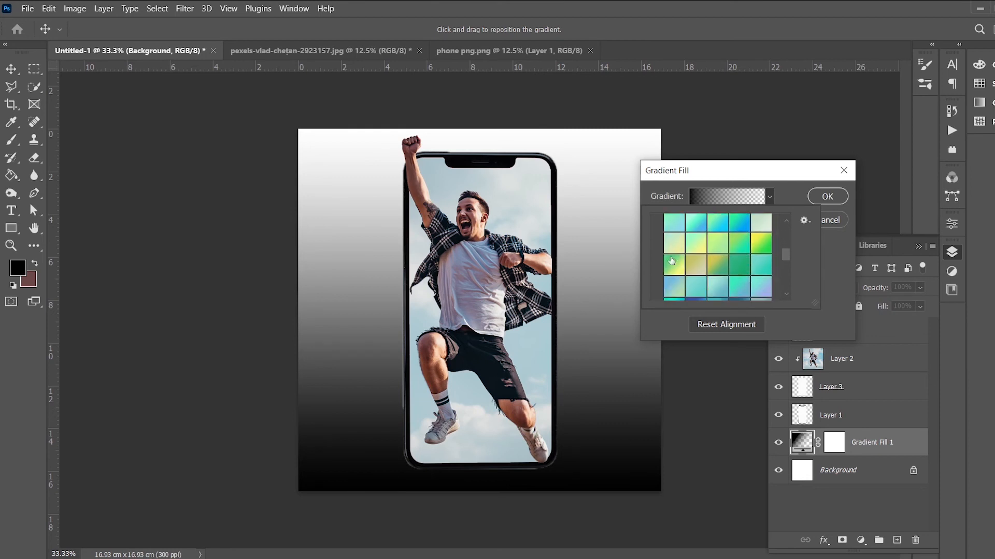
{"action": "left_click", "coordinate": [670, 265]}
{"action": "scroll", "coordinate": [718, 269], "scroll_direction": "up", "scroll_amount": 2}
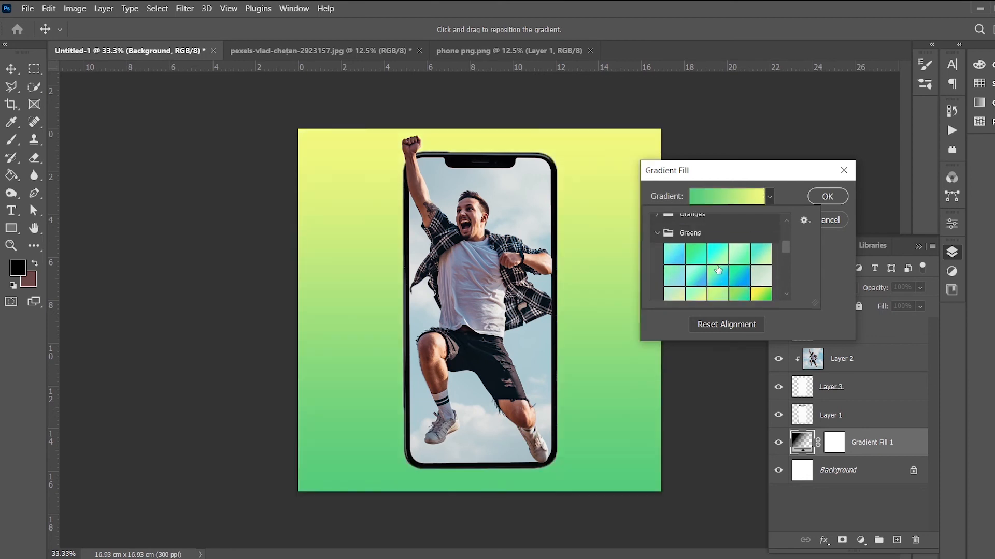
{"action": "left_click", "coordinate": [741, 281]}
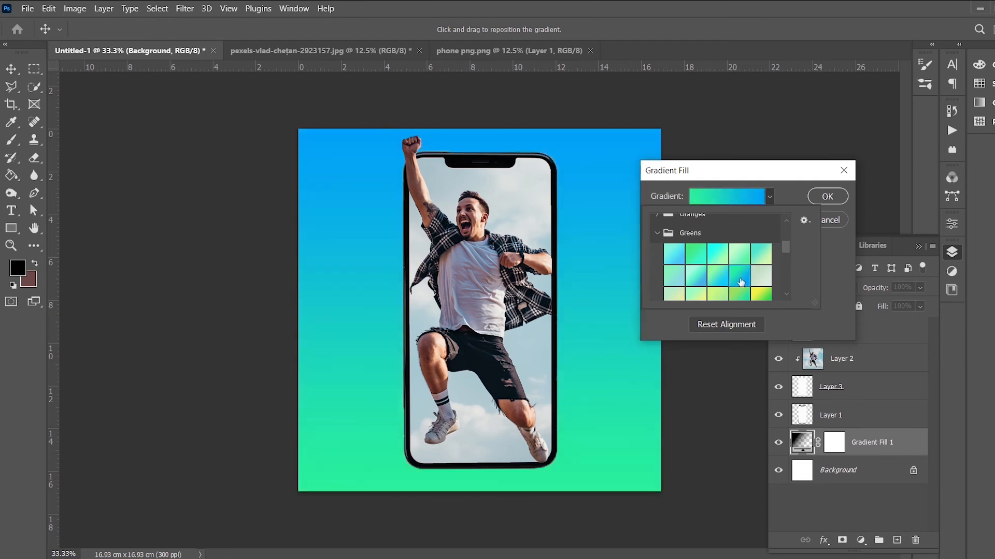
{"action": "left_click", "coordinate": [783, 196]}
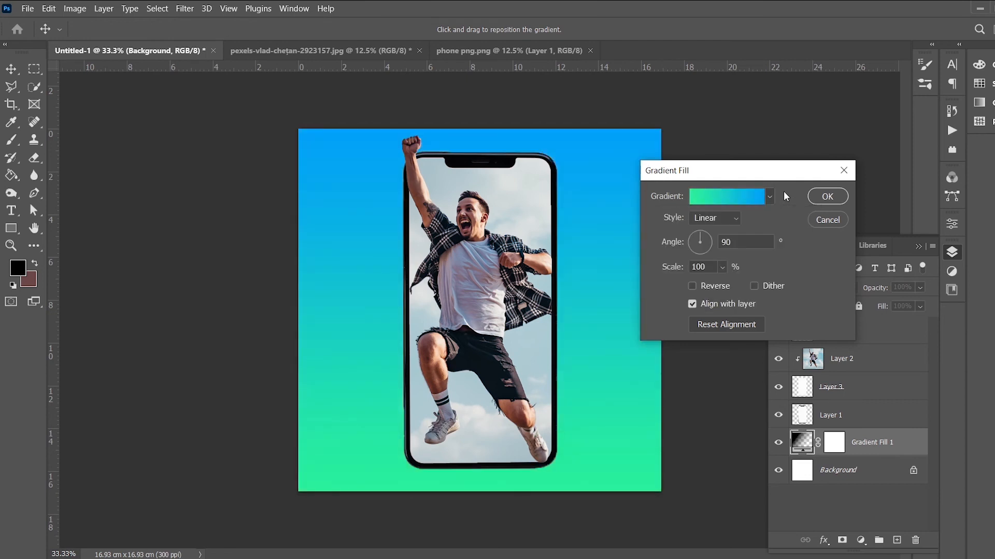
Set the gradient style to Radial, apply the fill and deselect the layer
{"action": "left_click", "coordinate": [722, 217]}
{"action": "left_click", "coordinate": [704, 243]}
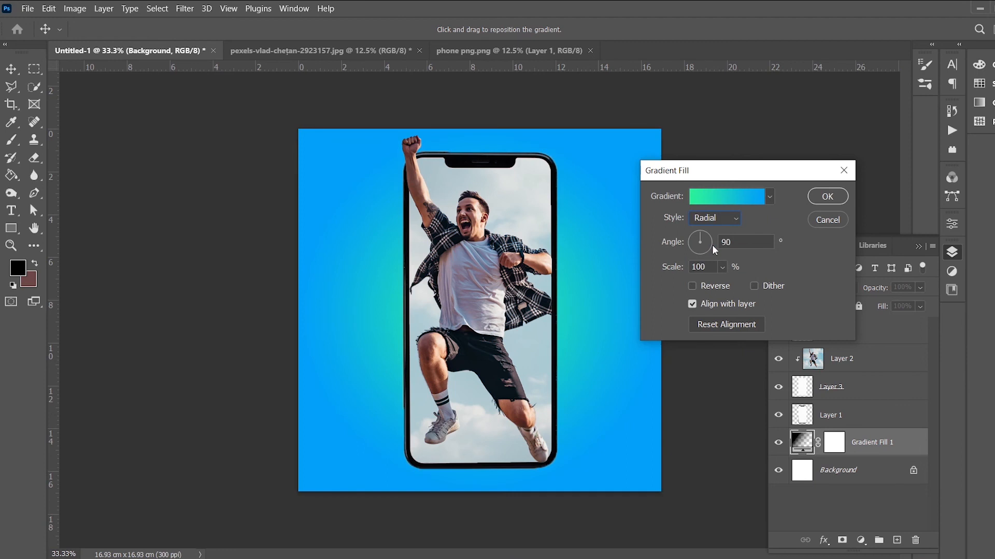
{"action": "left_click", "coordinate": [820, 198]}
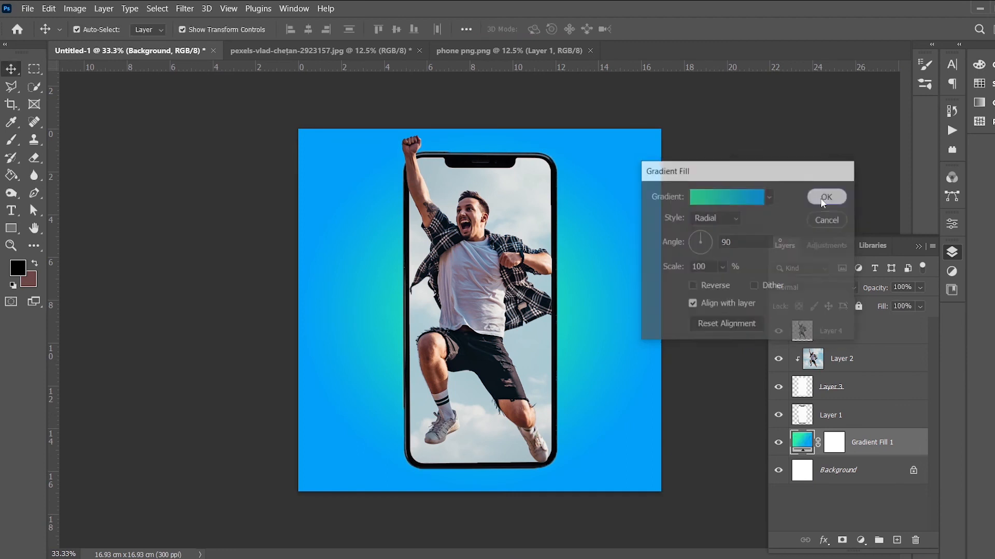
{"action": "left_click", "coordinate": [821, 506]}
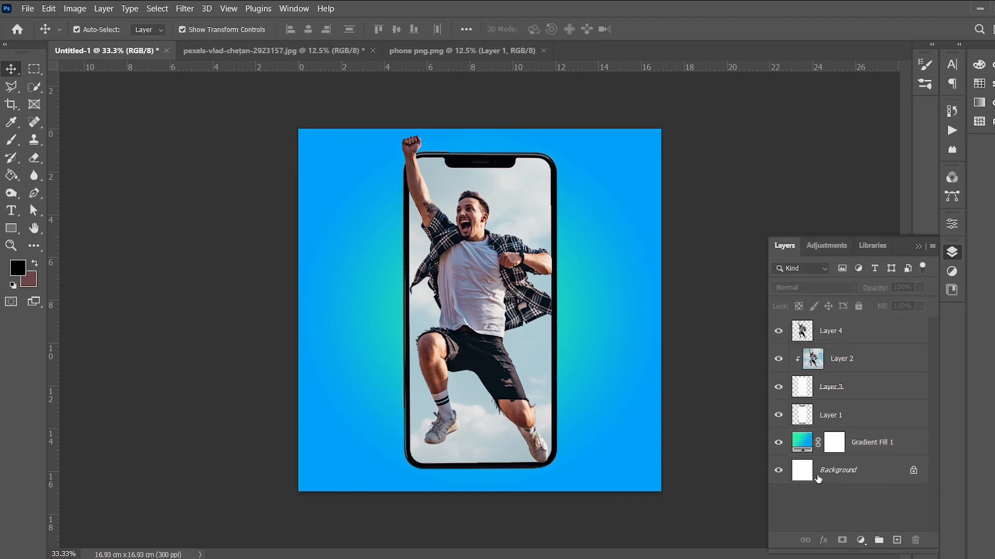
Reduce the Gradient Fill 1 layer's opacity to 77% and deselect it
{"action": "left_click", "coordinate": [858, 445]}
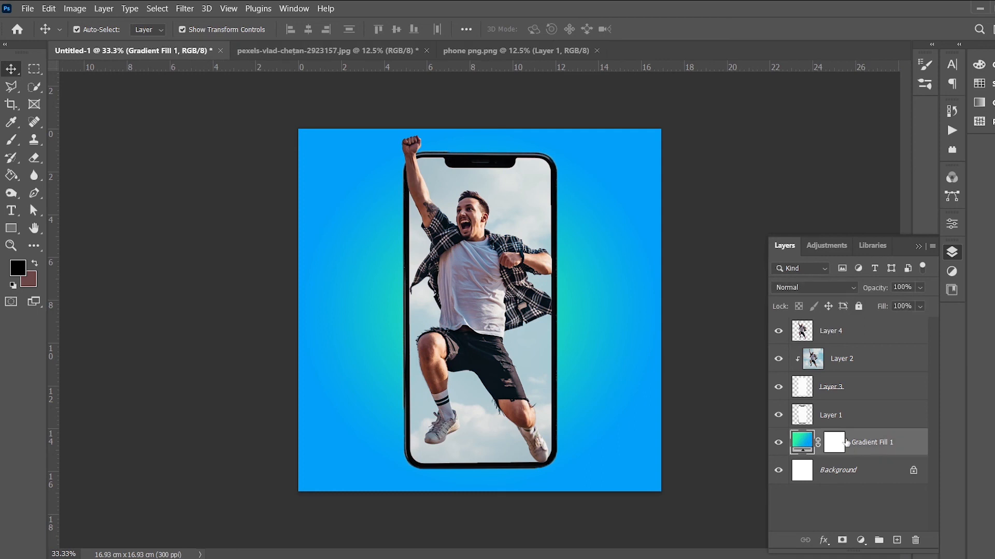
{"action": "left_click", "coordinate": [920, 306]}
{"action": "mouse_move", "coordinate": [913, 305]}
{"action": "left_mouse_down"}
{"action": "mouse_move", "coordinate": [906, 309]}
{"action": "mouse_move", "coordinate": [915, 303]}
{"action": "left_mouse_up"}
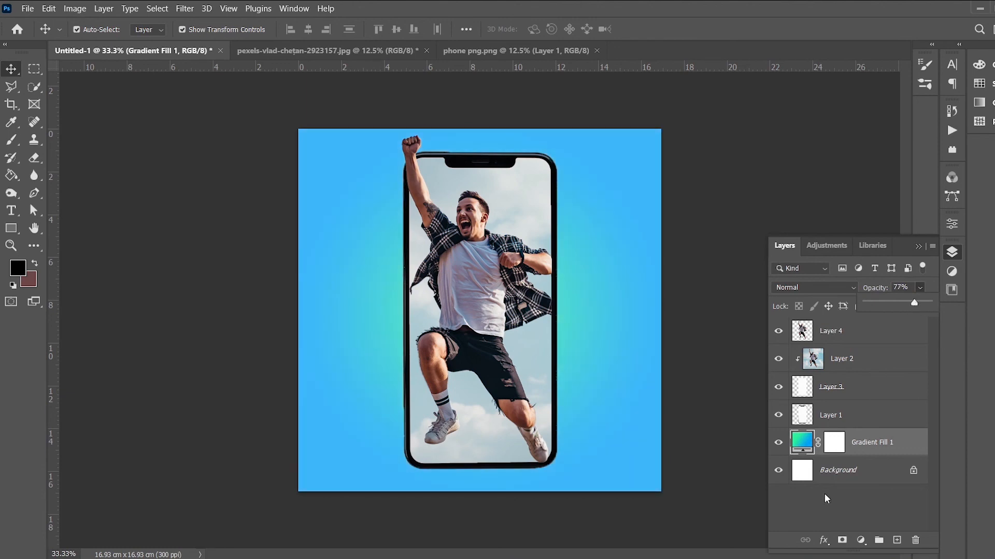
{"action": "left_click", "coordinate": [827, 507]}
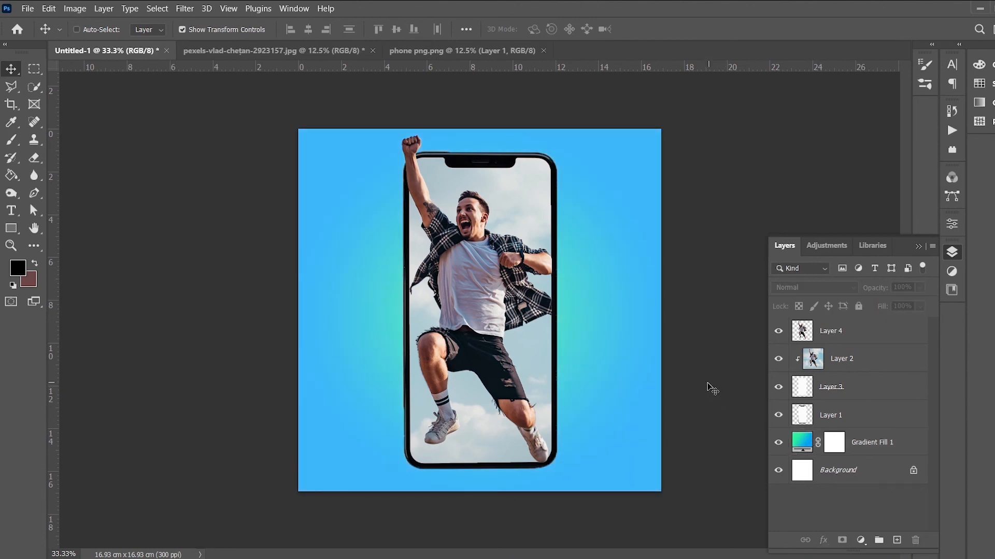
{"action": "key", "text": "ctrl+equal"}
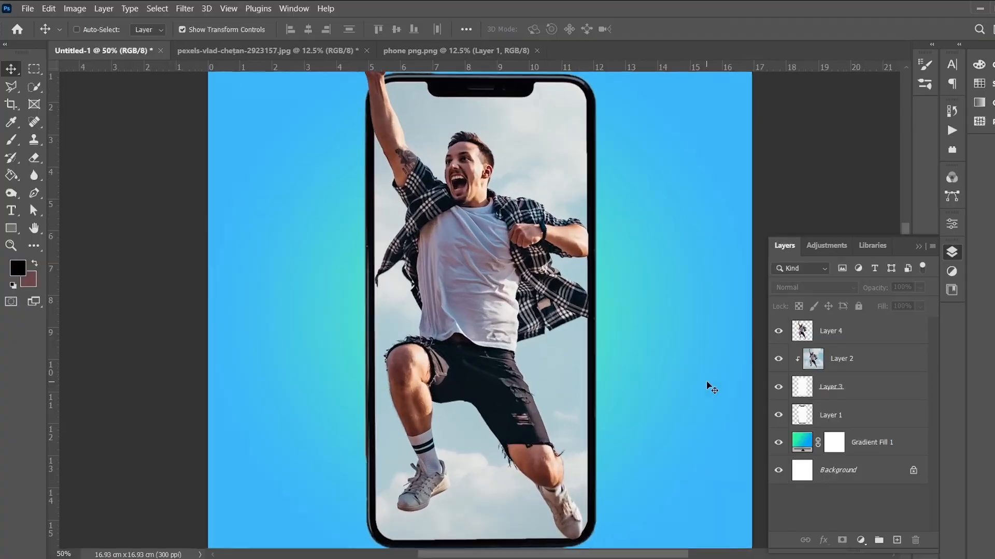